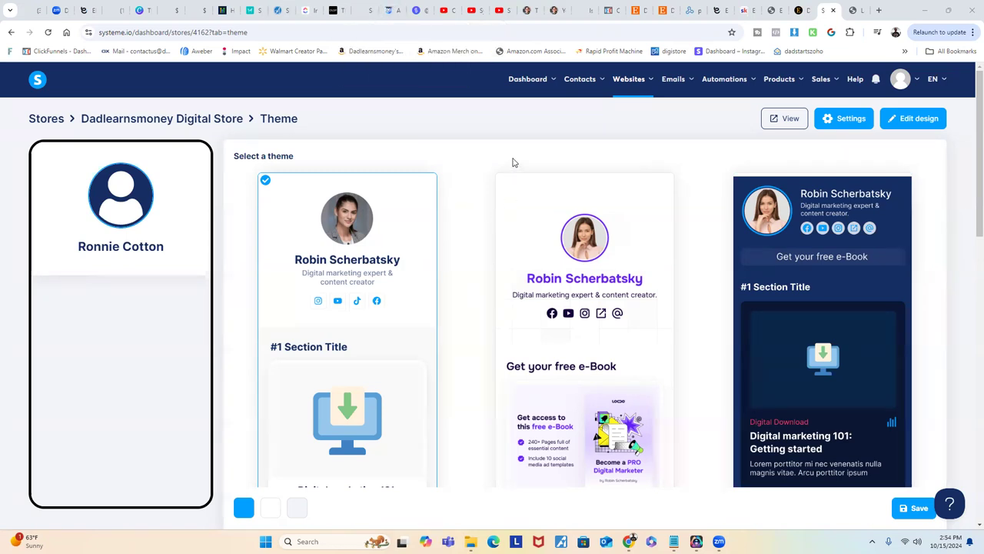
scroll(514, 162, "down", 1)
scroll(512, 160, "up", 1)
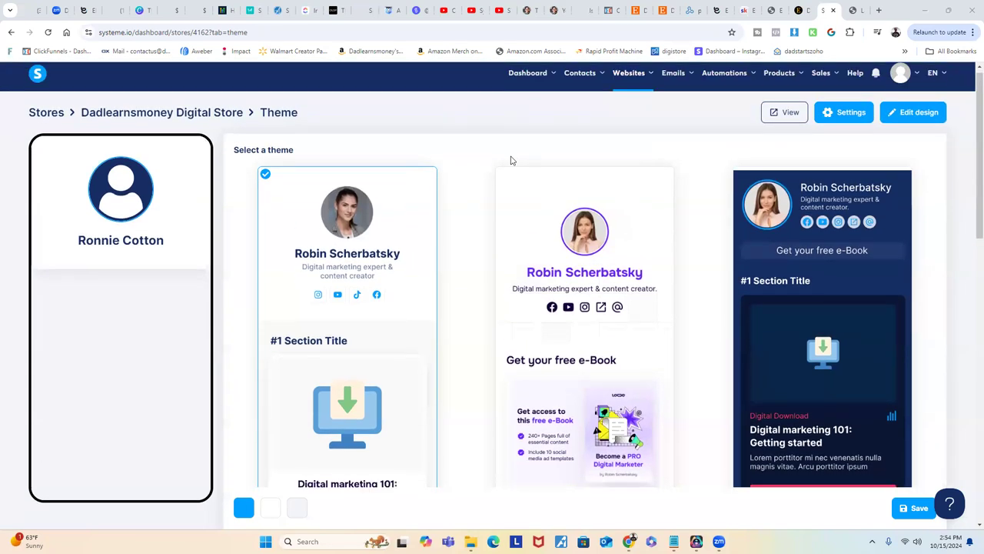
scroll(511, 161, "down", 1)
scroll(496, 213, "up", 1)
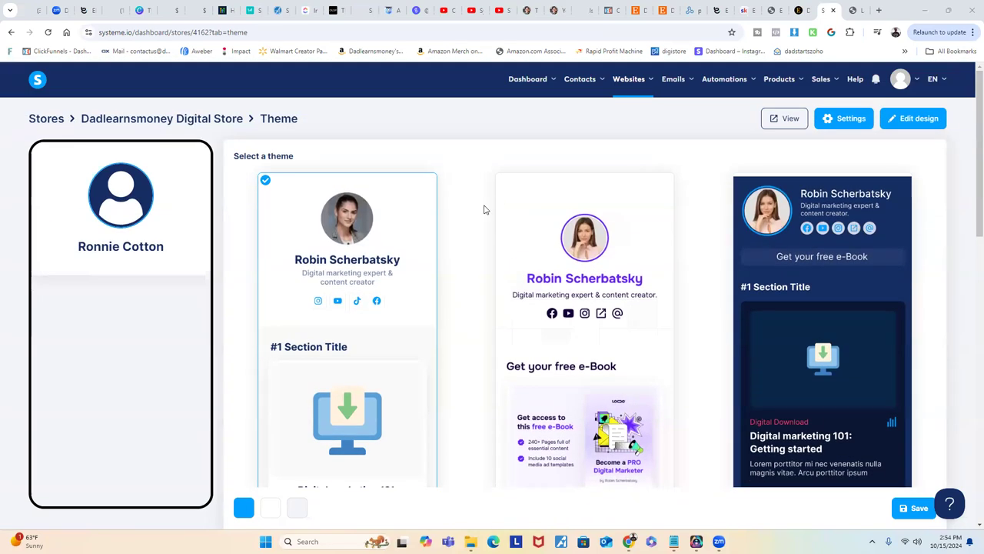
scroll(480, 207, "down", 2)
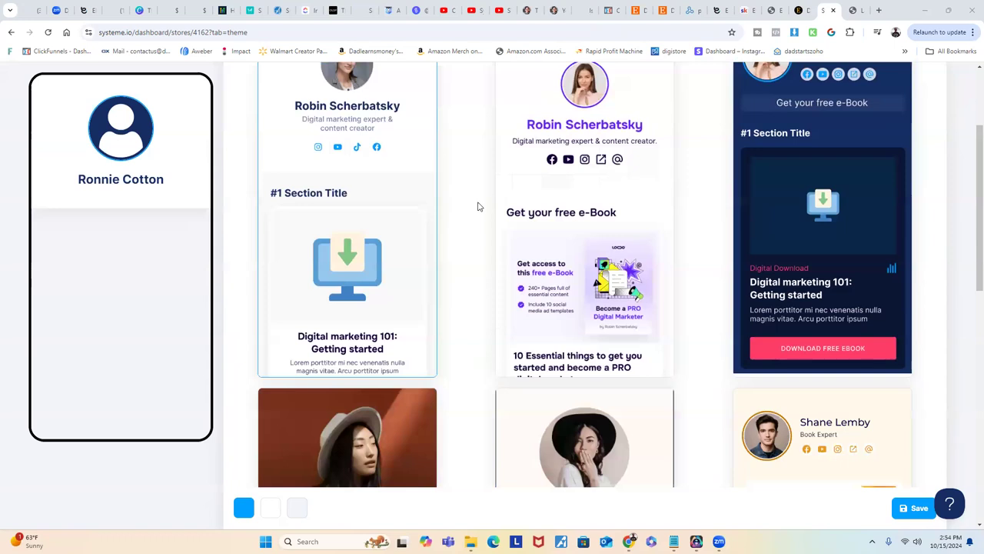
scroll(484, 218, "up", 2)
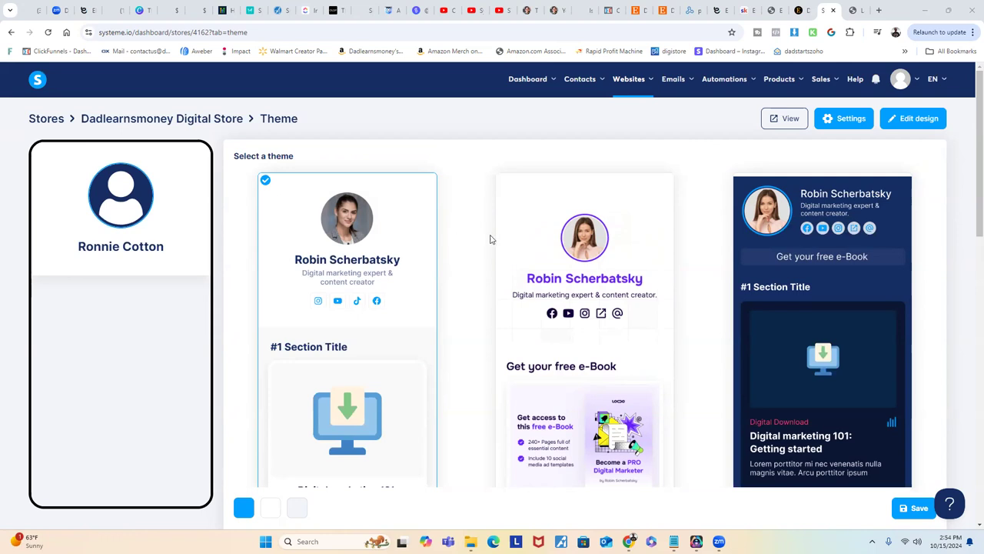
scroll(490, 239, "down", 1)
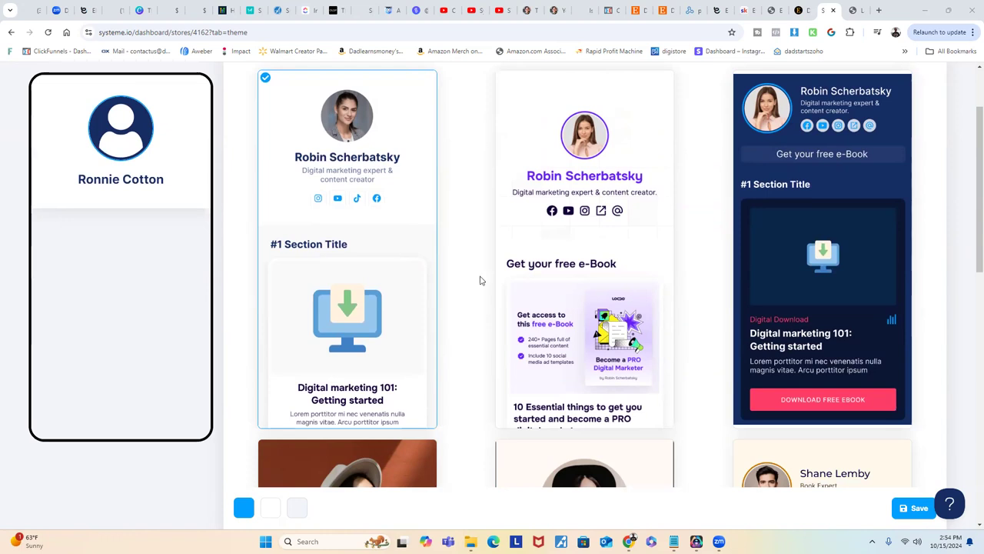
scroll(477, 277, "up", 3)
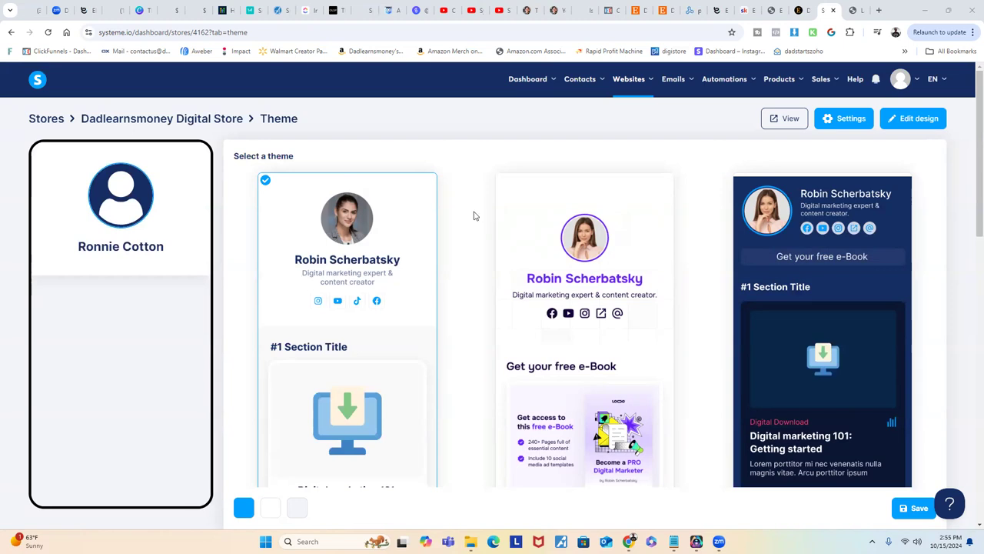
scroll(486, 185, "down", 1)
scroll(439, 192, "down", 1)
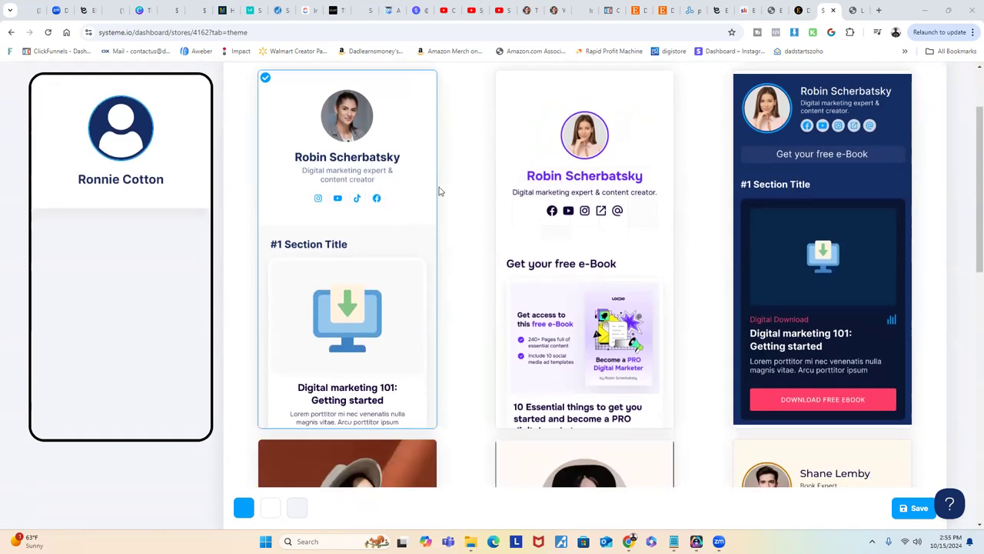
scroll(367, 213, "down", 2)
scroll(370, 231, "up", 1)
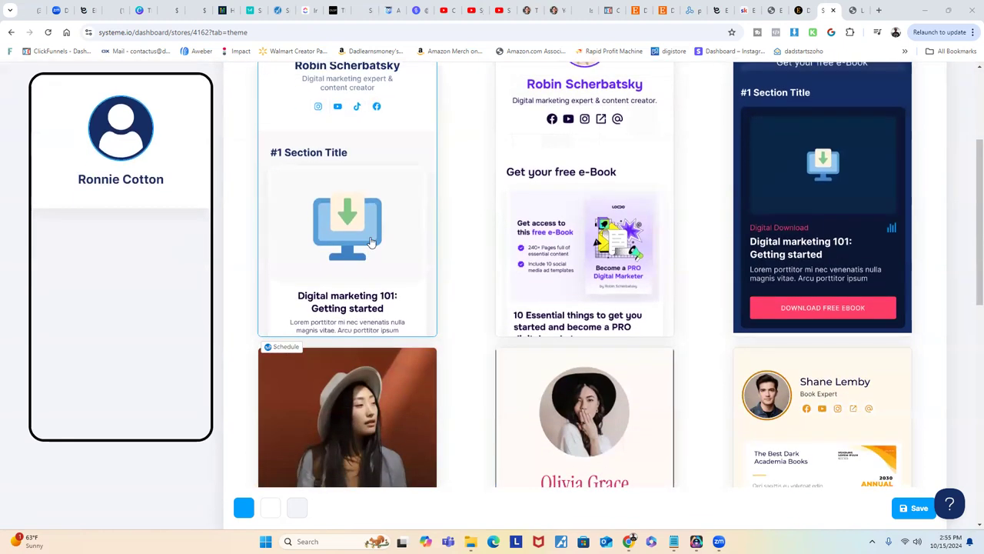
scroll(371, 240, "up", 2)
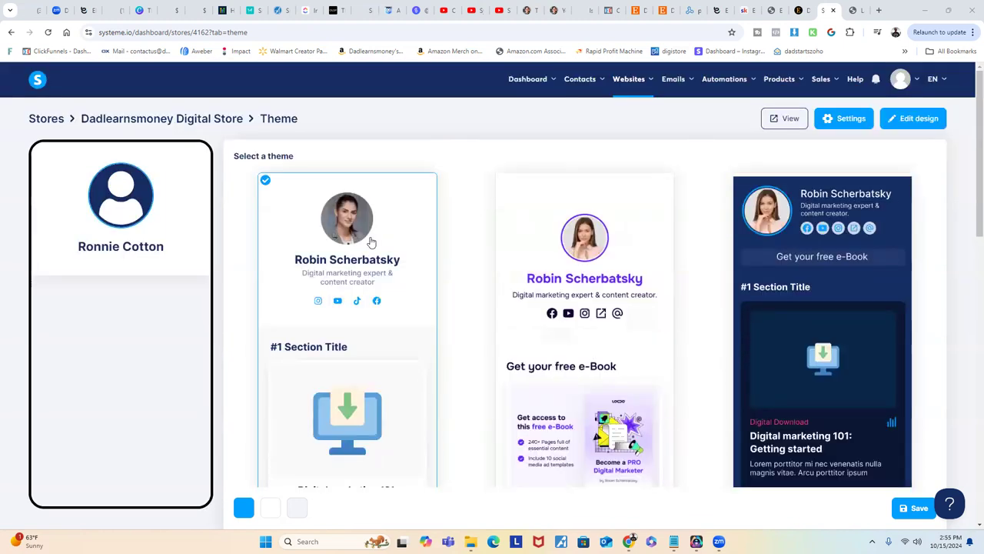
scroll(373, 240, "down", 2)
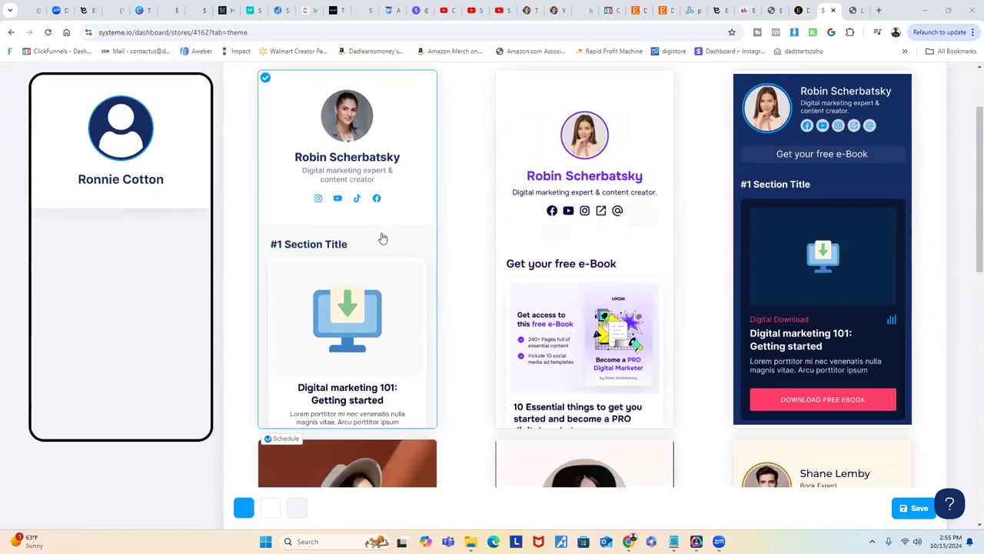
scroll(400, 233, "down", 3)
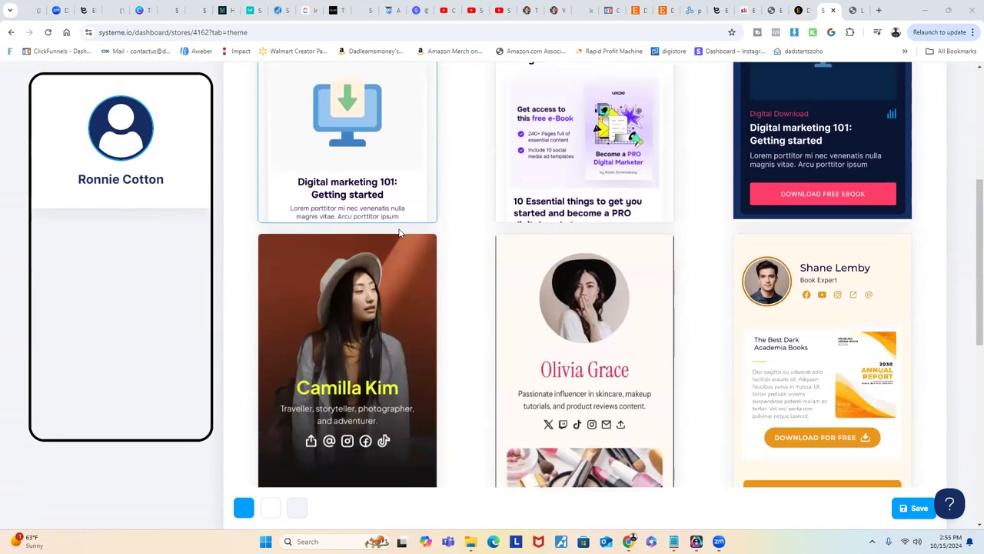
scroll(293, 150, "down", 3)
scroll(374, 308, "up", 3)
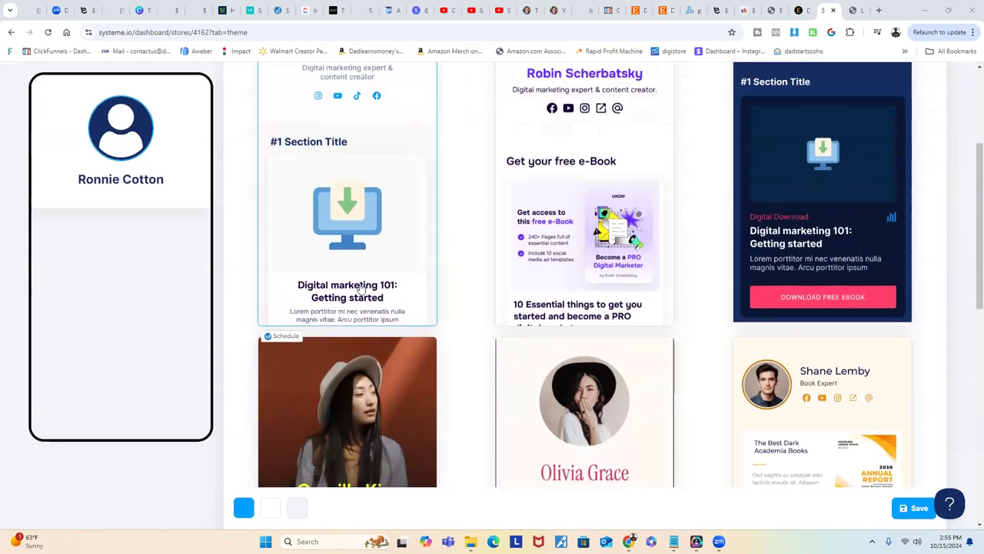
scroll(613, 207, "up", 2)
scroll(613, 206, "up", 1)
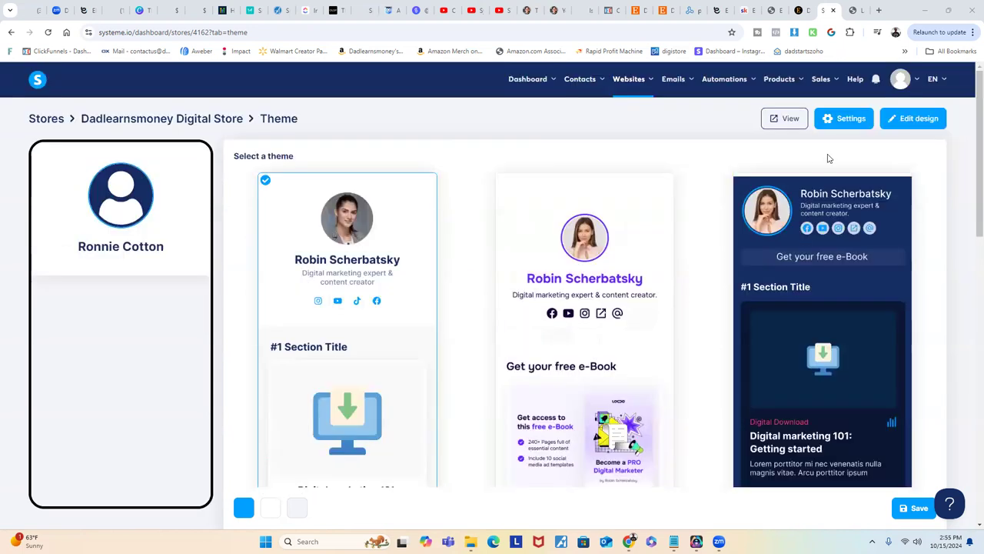
left_click(796, 123)
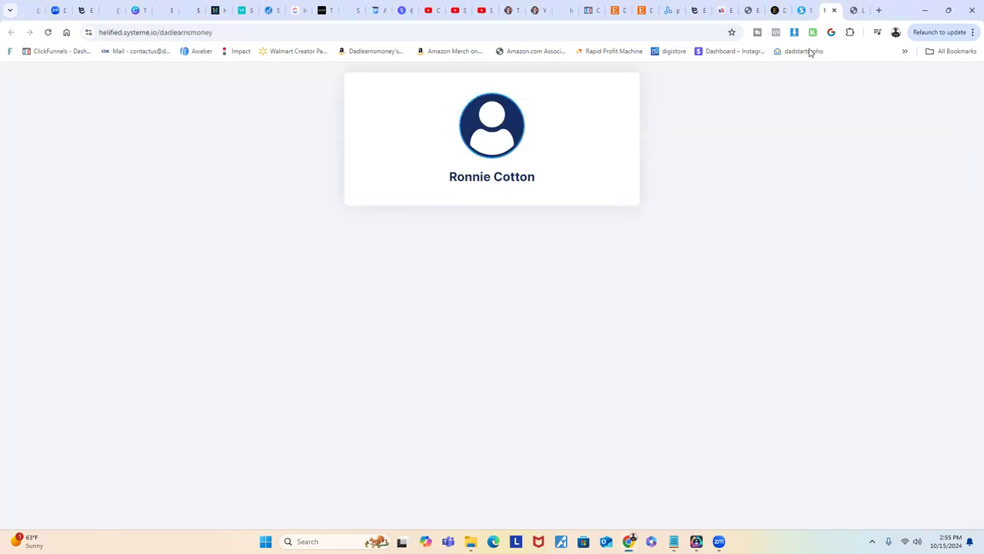
left_click(834, 11)
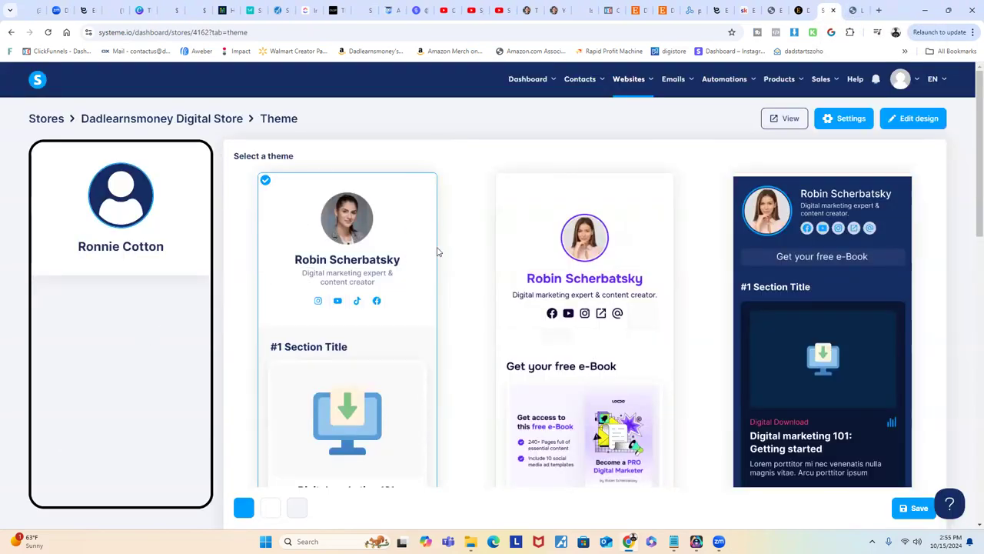
scroll(425, 291, "down", 1)
scroll(425, 292, "down", 1)
scroll(464, 239, "down", 3)
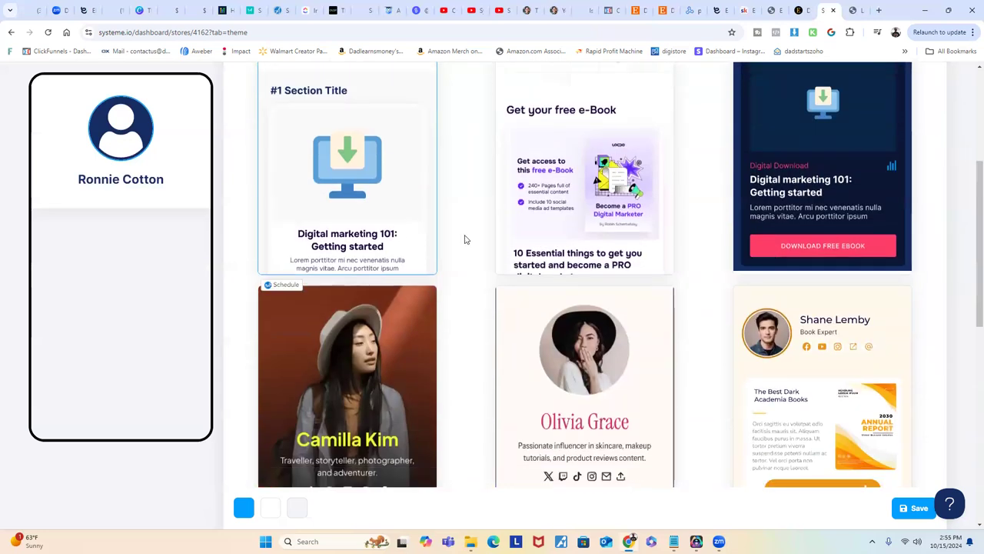
scroll(397, 305, "down", 1)
scroll(397, 305, "down", 2)
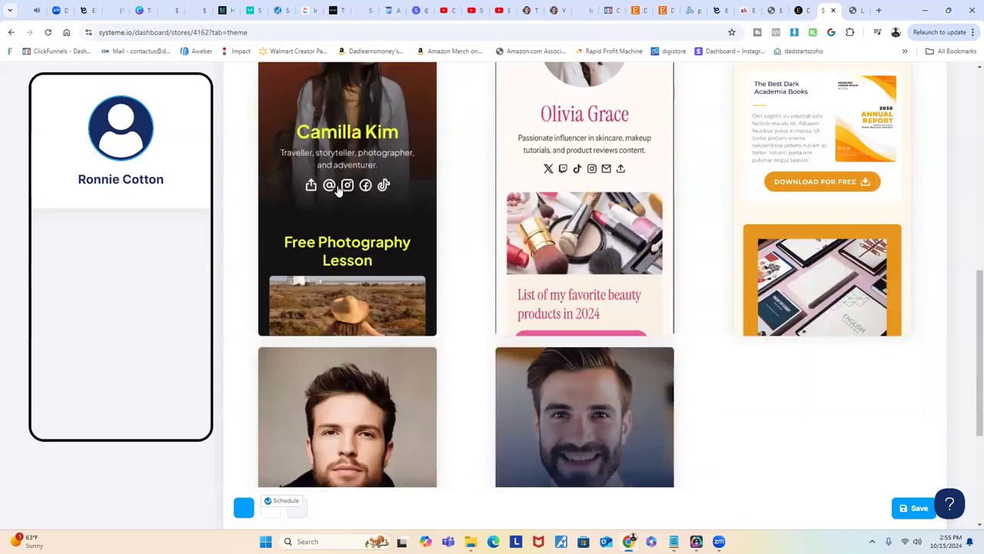
scroll(313, 201, "up", 1)
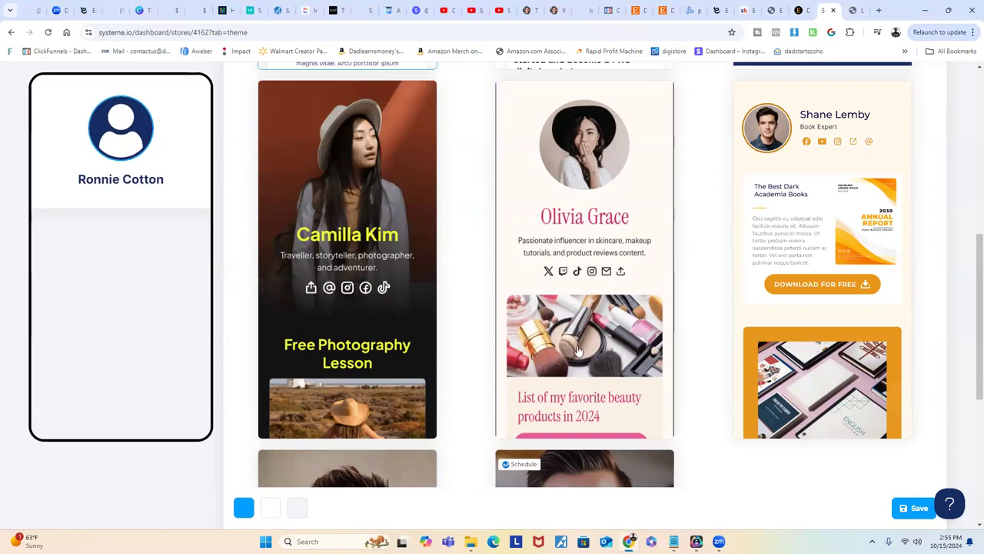
mouse_move(585, 467)
scroll(584, 358, "down", 2)
scroll(587, 384, "down", 2)
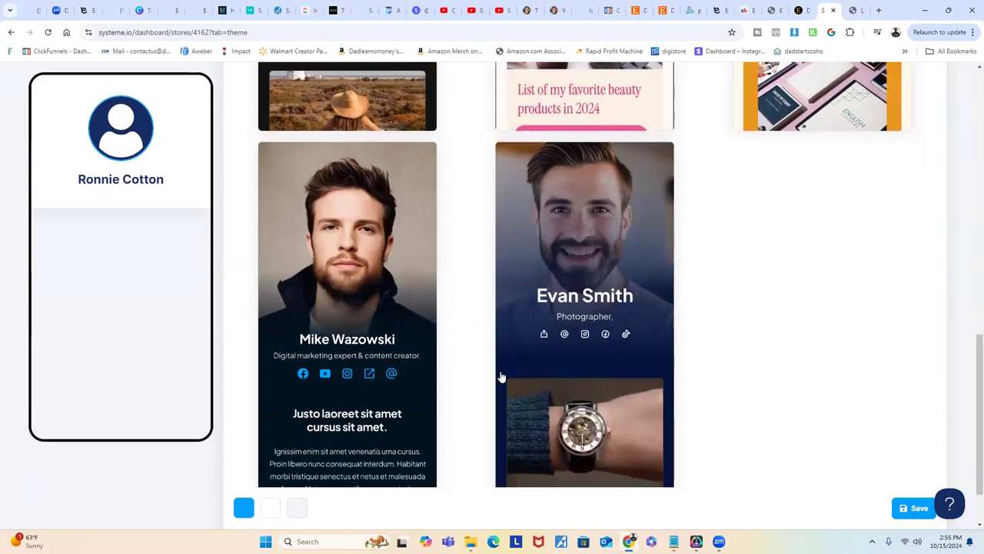
scroll(500, 378, "down", 1)
scroll(678, 374, "up", 3)
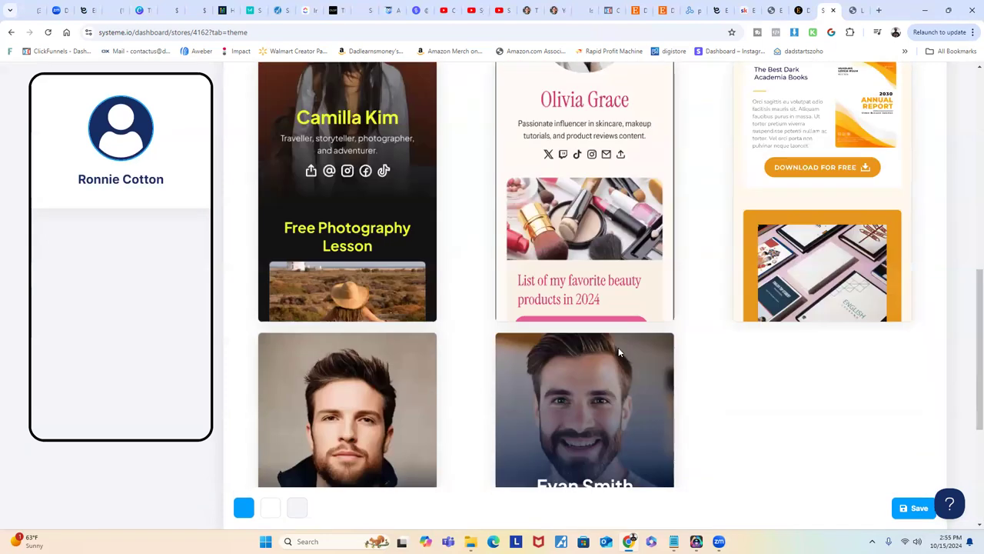
scroll(662, 370, "up", 2)
scroll(639, 358, "up", 1)
scroll(618, 348, "up", 4)
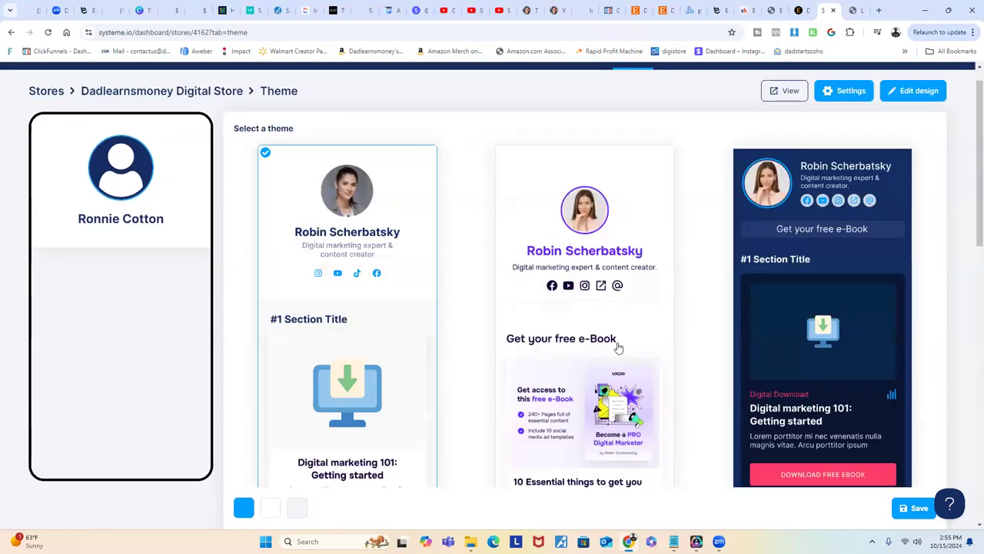
scroll(618, 348, "up", 1)
scroll(619, 349, "down", 2)
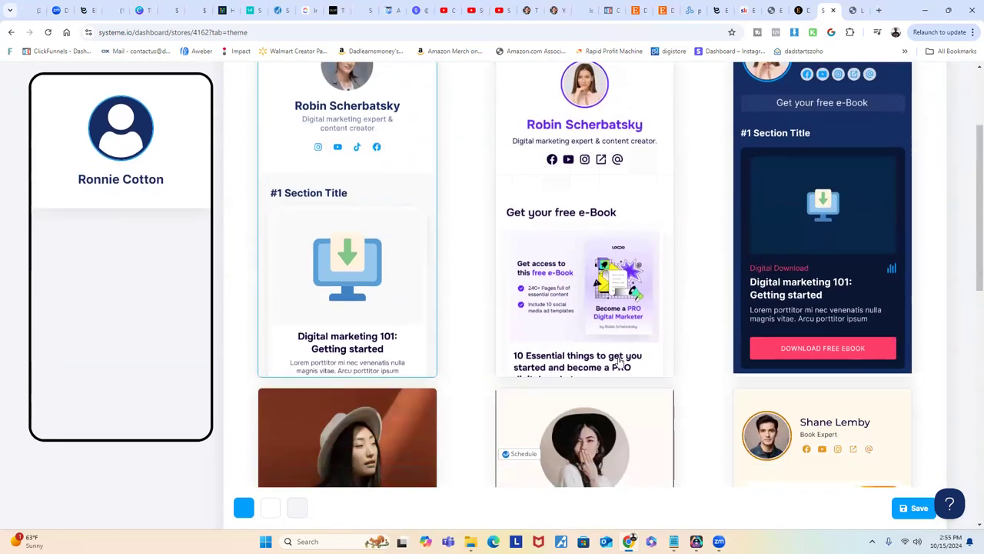
scroll(611, 362, "down", 2)
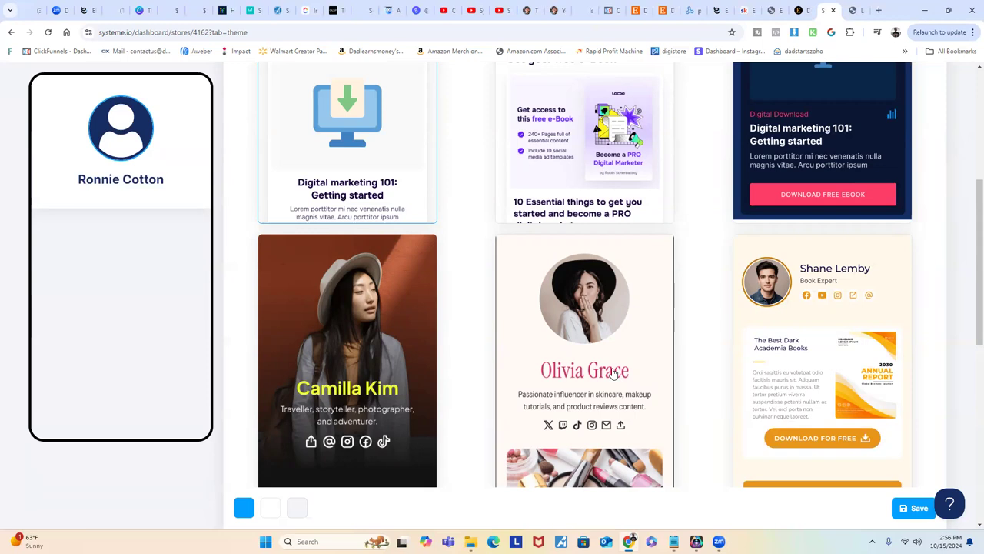
scroll(557, 394, "up", 4)
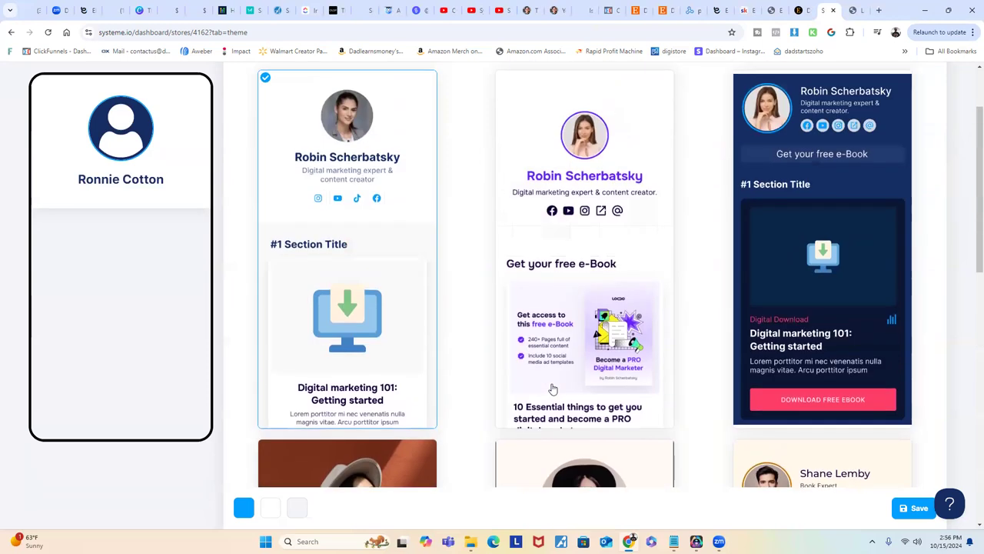